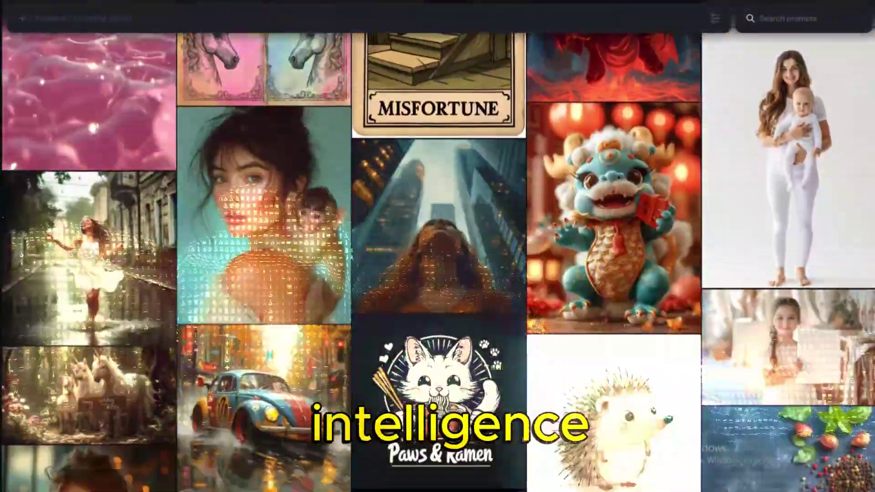
Step: Browse the Midjourney community gallery to examine the range of generated image styles
scroll(438, 256, "down", 10)
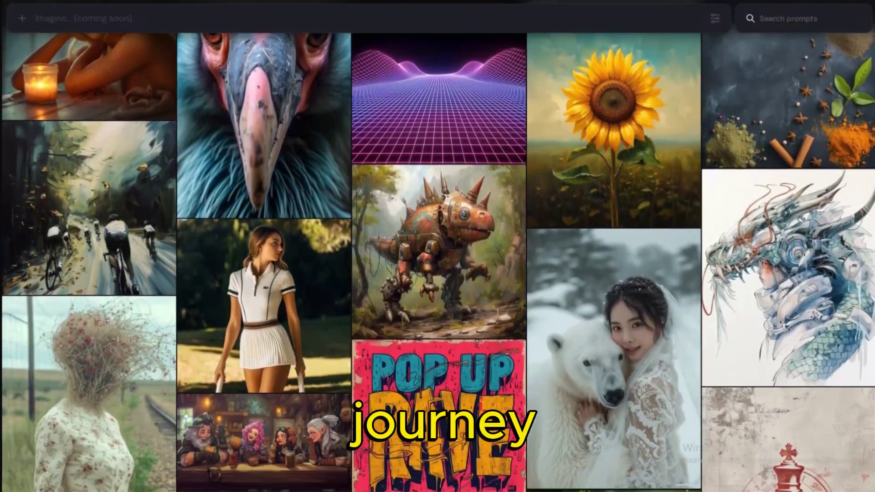
scroll(438, 255, "down", 11)
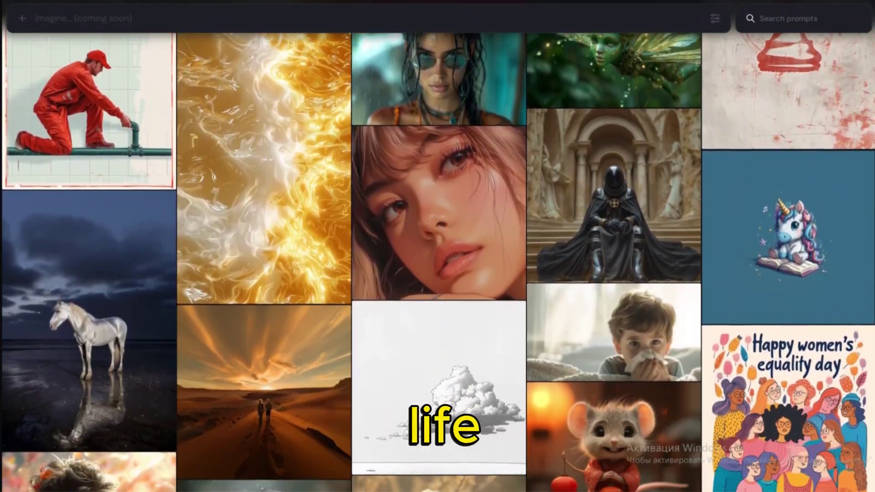
scroll(437, 256, "down", 11)
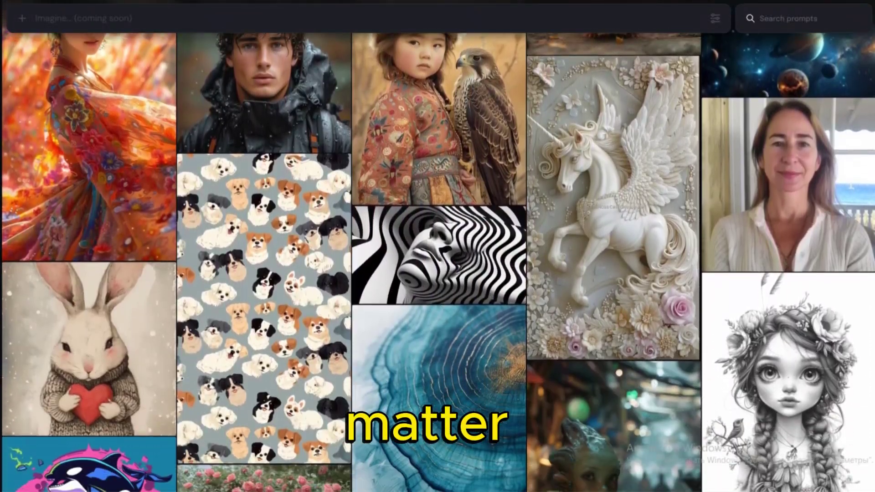
scroll(438, 255, "down", 11)
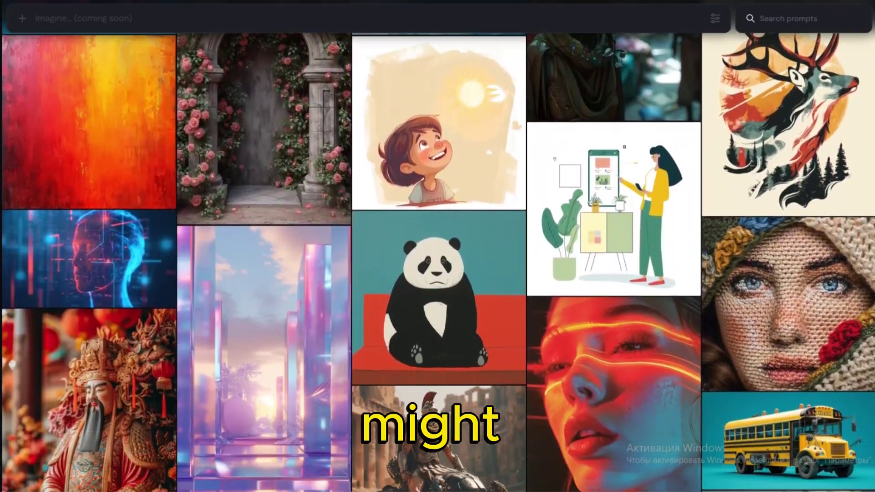
scroll(437, 255, "down", 10)
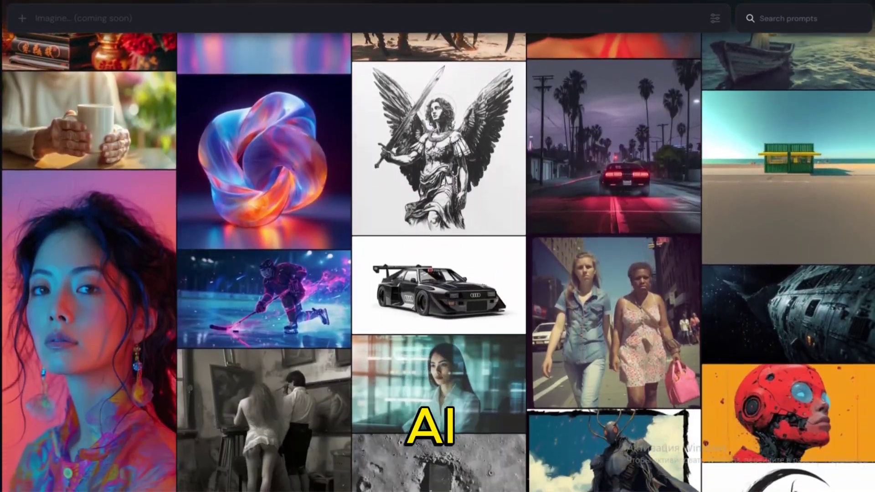
scroll(438, 255, "down", 11)
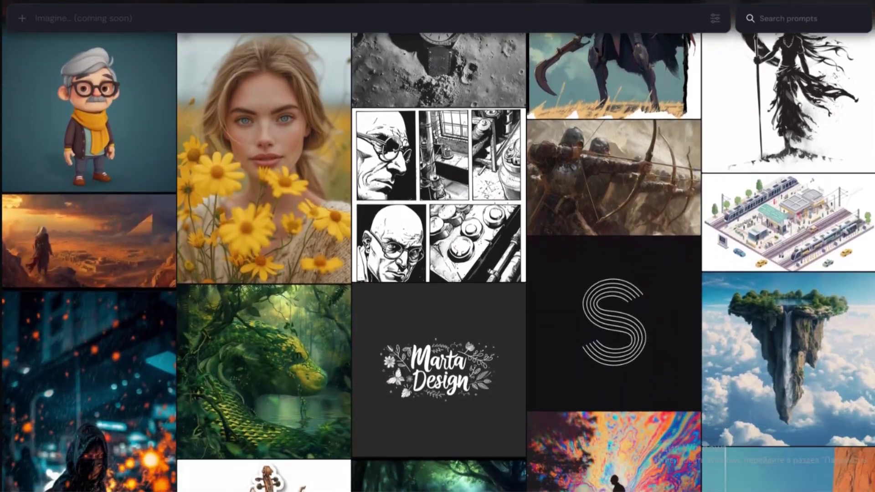
scroll(437, 255, "down", 11)
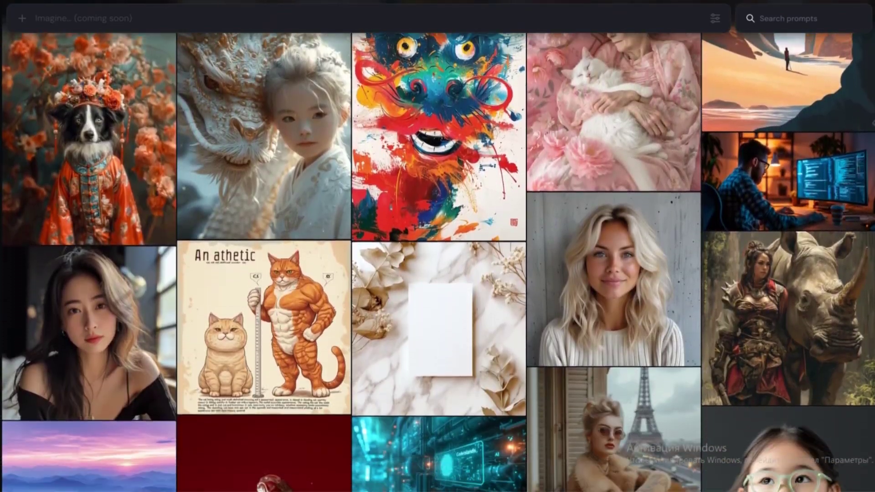
scroll(811, 167, "down", 3)
Step: Open the gallery image of the armored woman with a rhino and view neighbouring images with their prompts
left_click(810, 168)
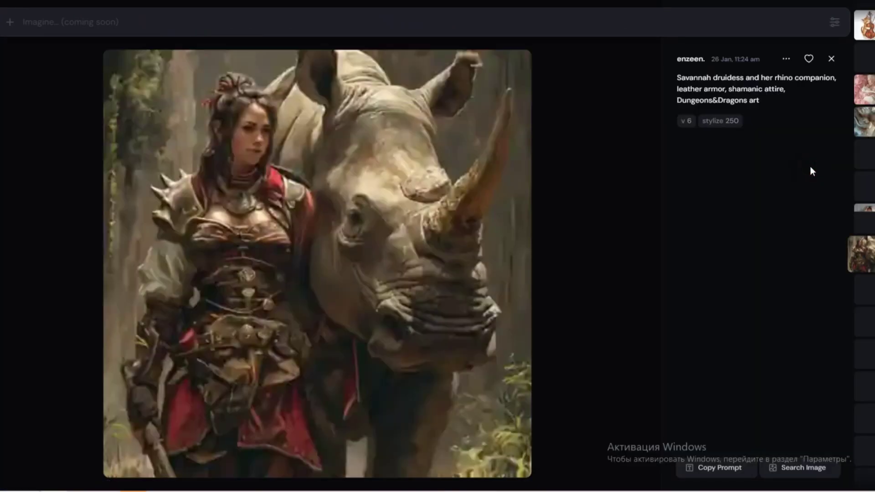
scroll(606, 233, "down", 1)
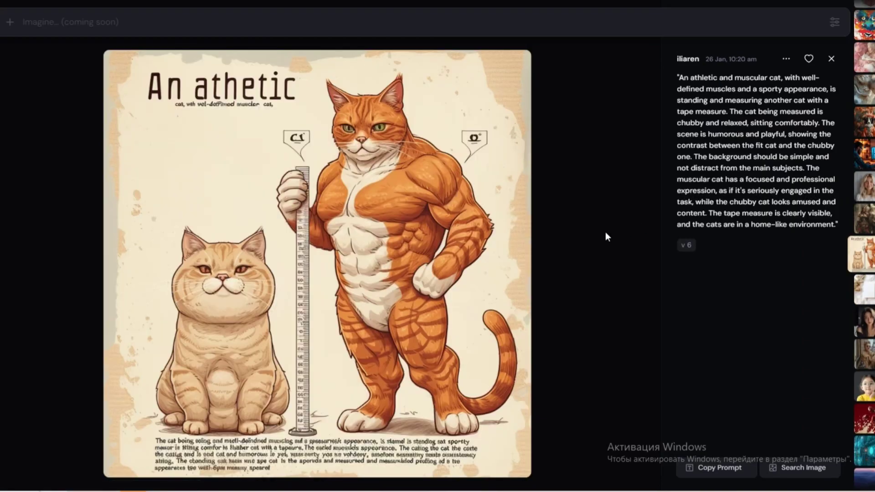
scroll(606, 234, "up", 1)
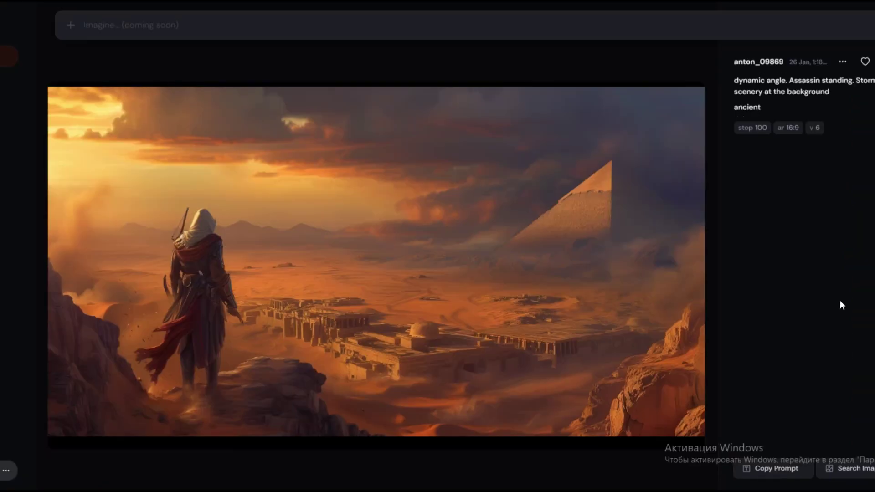
scroll(839, 301, "down", 1)
scroll(839, 301, "down", 2)
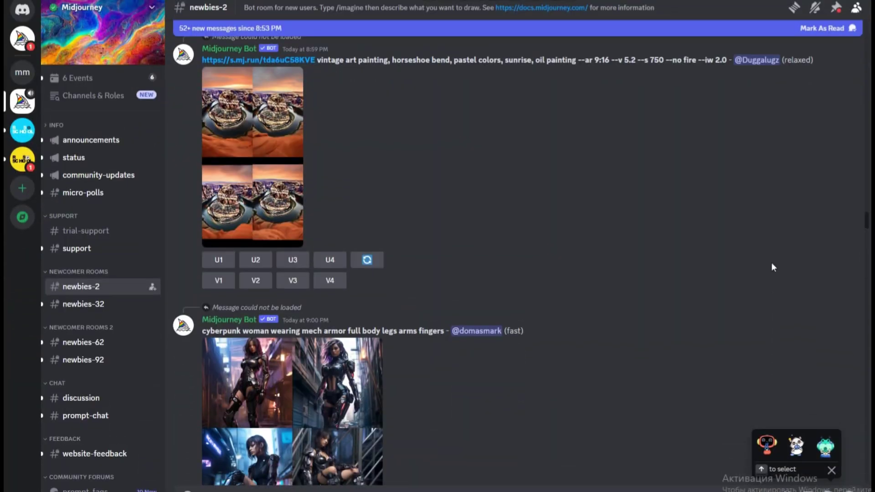
Step: Look through the newbies-2 channel in Discord, enlarging the cyberpunk woman grid and the grid of the bearded man dancing in a crowd
scroll(770, 261, "down", 5)
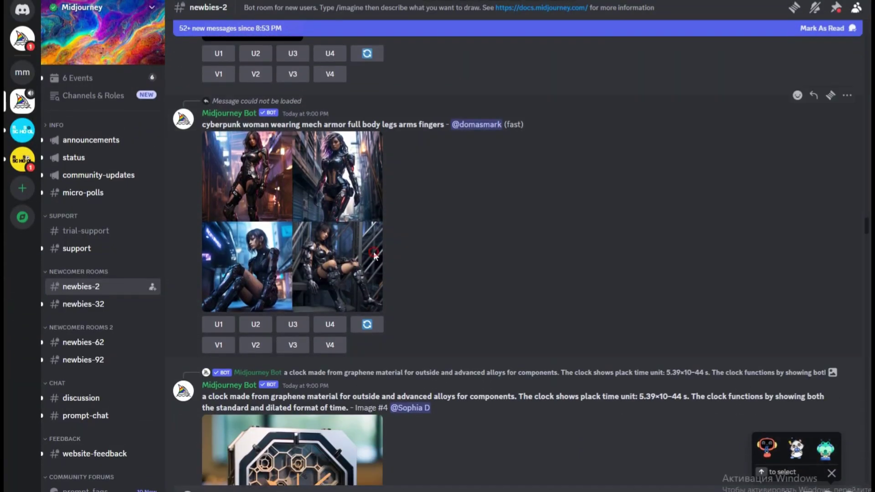
left_click(246, 177)
left_click(777, 234)
scroll(777, 233, "down", 10)
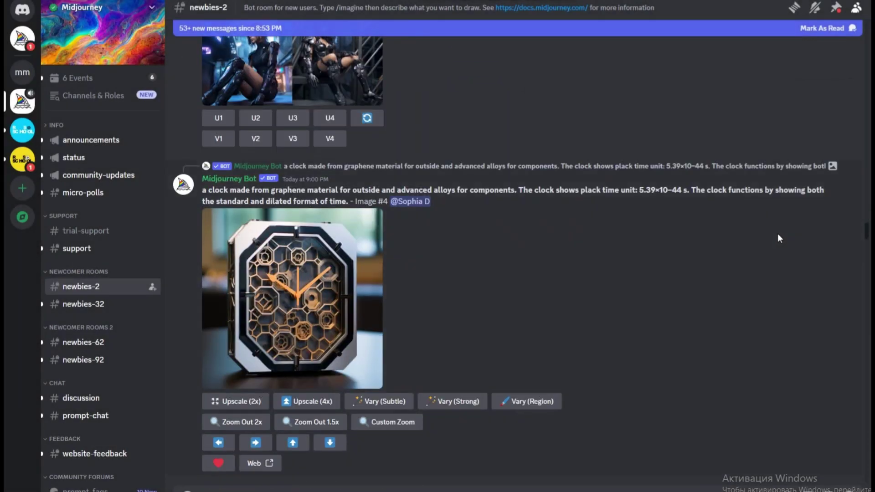
scroll(777, 233, "down", 15)
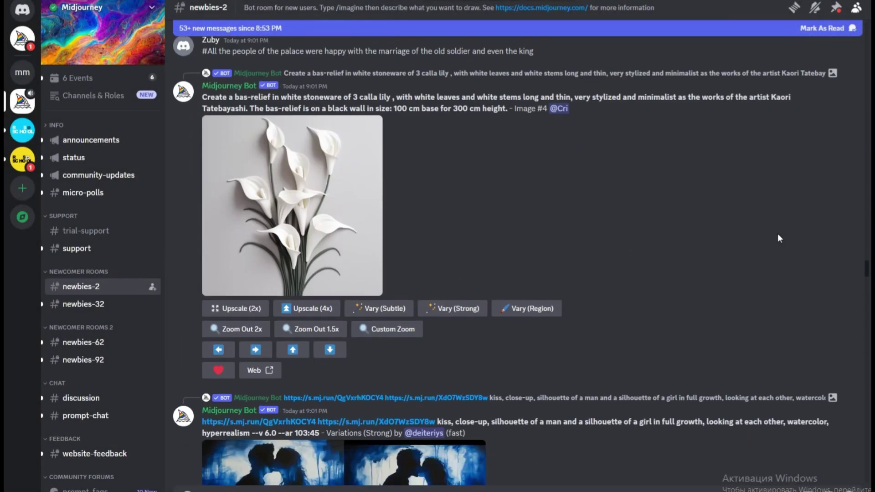
scroll(778, 238, "down", 8)
left_click(292, 282)
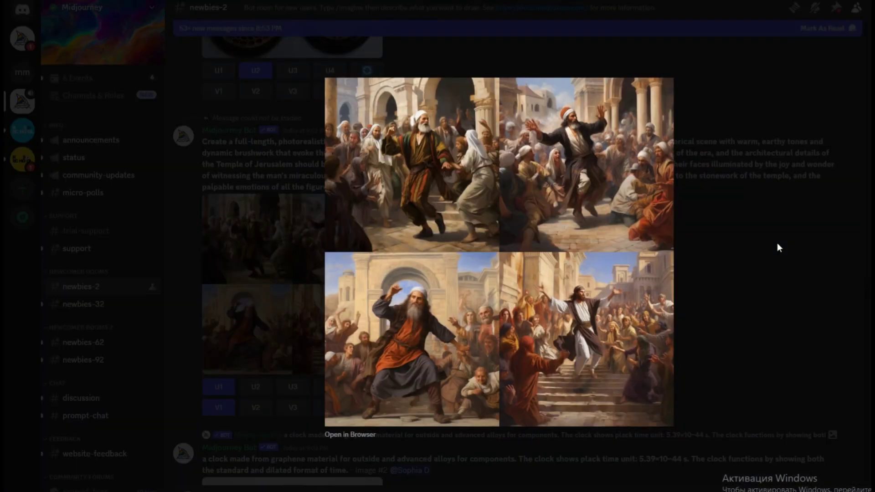
left_click(777, 246)
Step: Open the newbies-32 channel and view its image grids enlarged, including the dinosaur attacking cars in a burning city
left_click(84, 303)
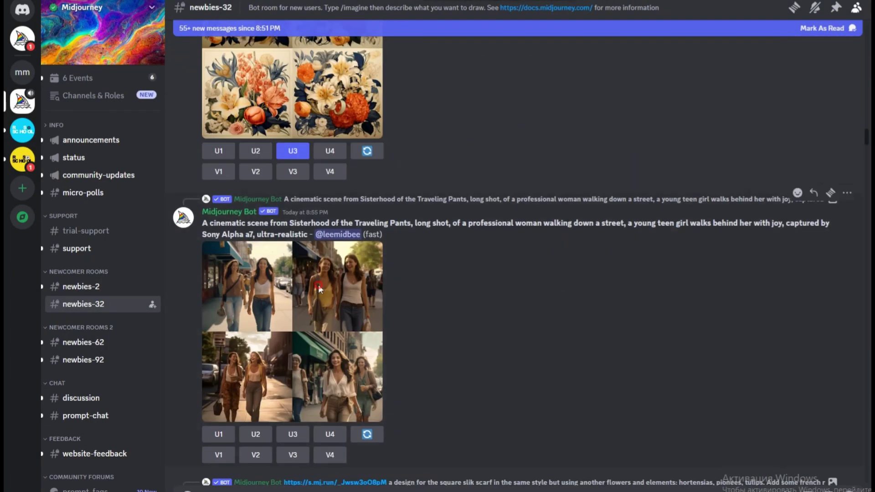
left_click(283, 319)
left_click(745, 273)
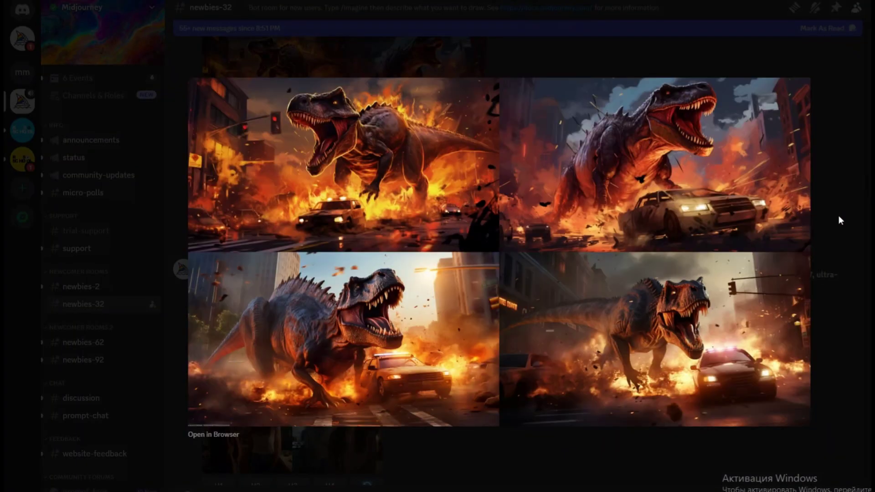
left_click(838, 215)
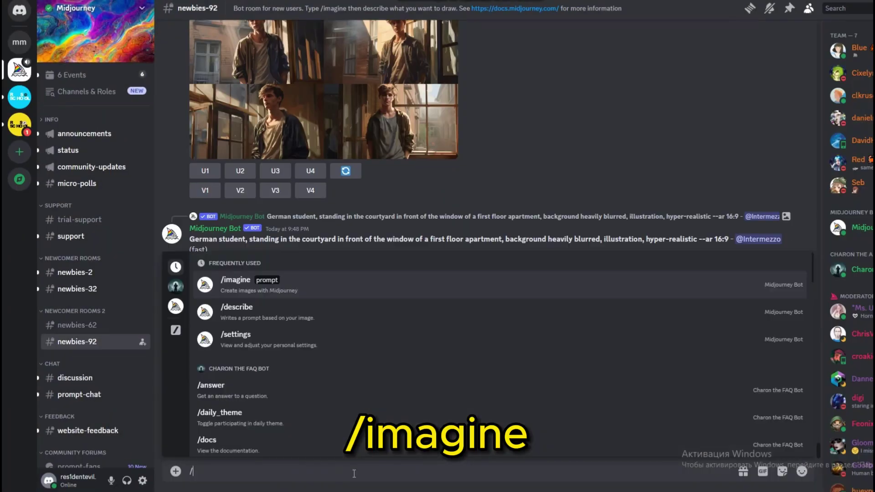
Step: Generate images in the newbies-92 channel with the /imagine command and the prompt "cute raccoon wearing a baseball cap"
type("imagine")
key("Tab")
type("cute raccoon wearing a baseball cap")
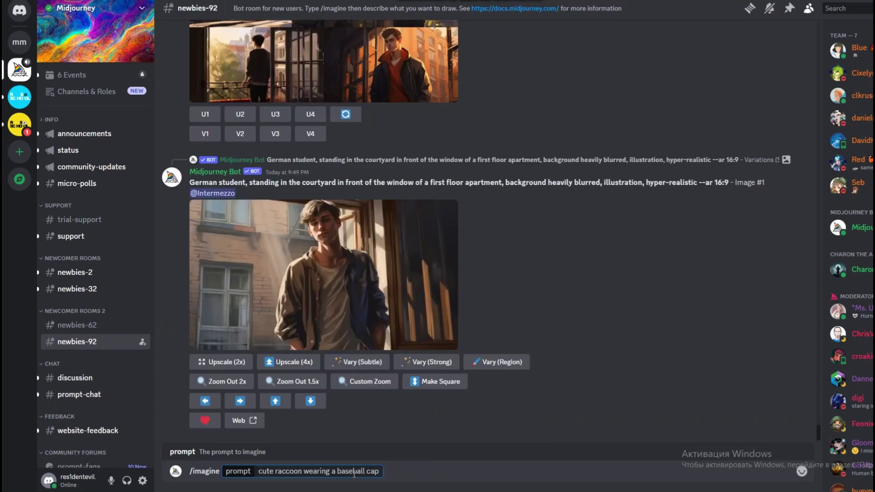
key("Return")
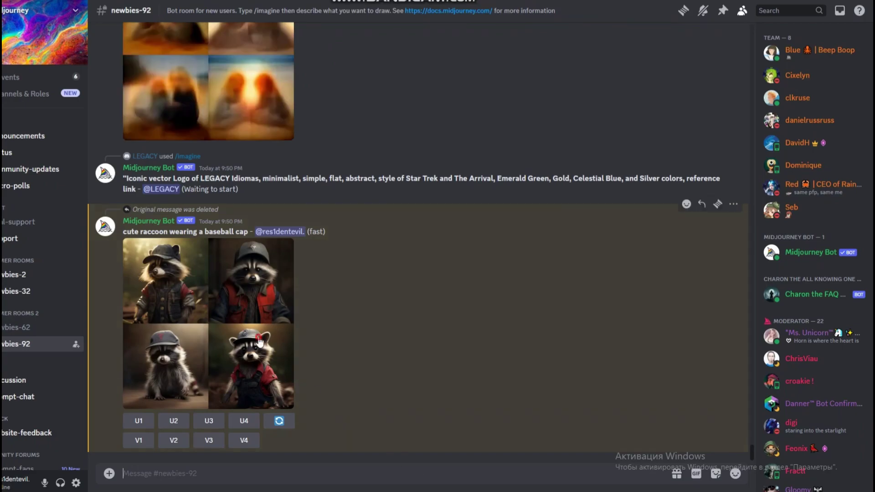
Step: Enlarge the generated raccoon grid to inspect its four image options, and return to the channel
left_click(208, 324)
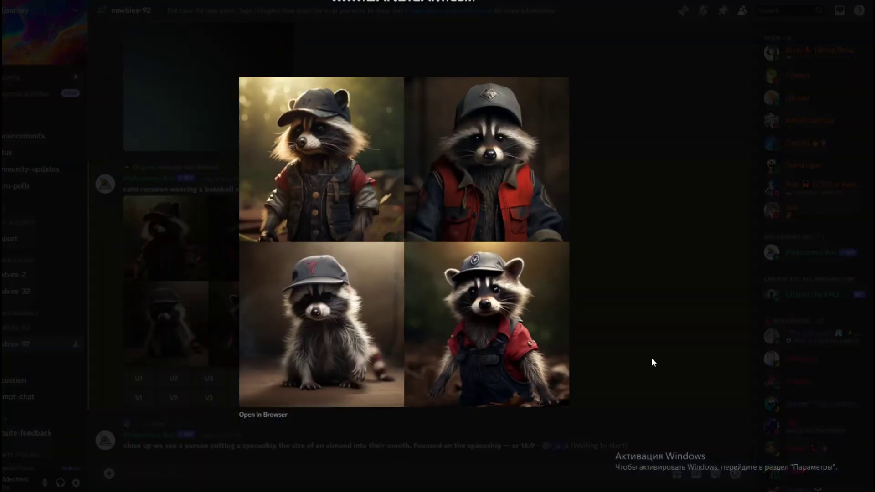
left_click(652, 359)
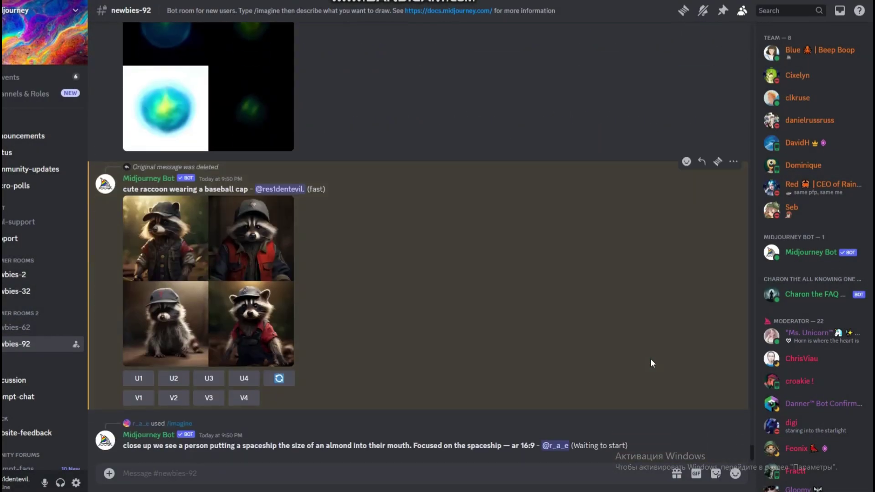
left_click(839, 10)
left_click(840, 10)
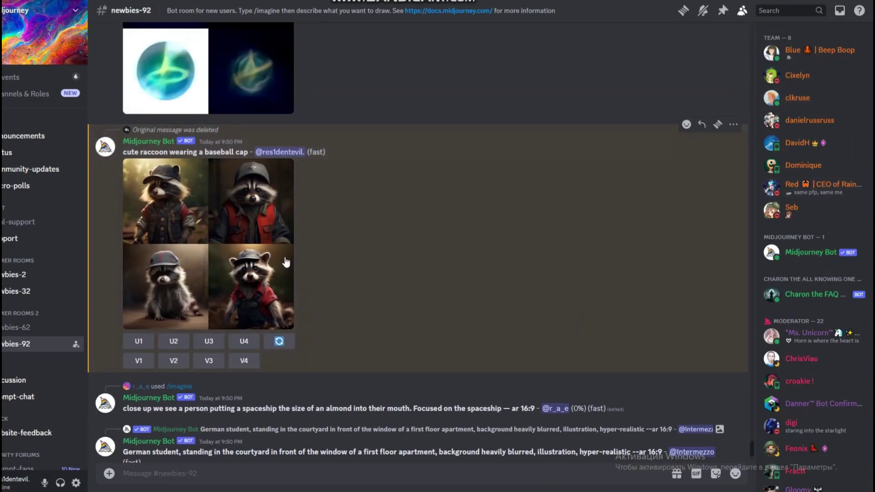
left_click(209, 244)
left_click(664, 259)
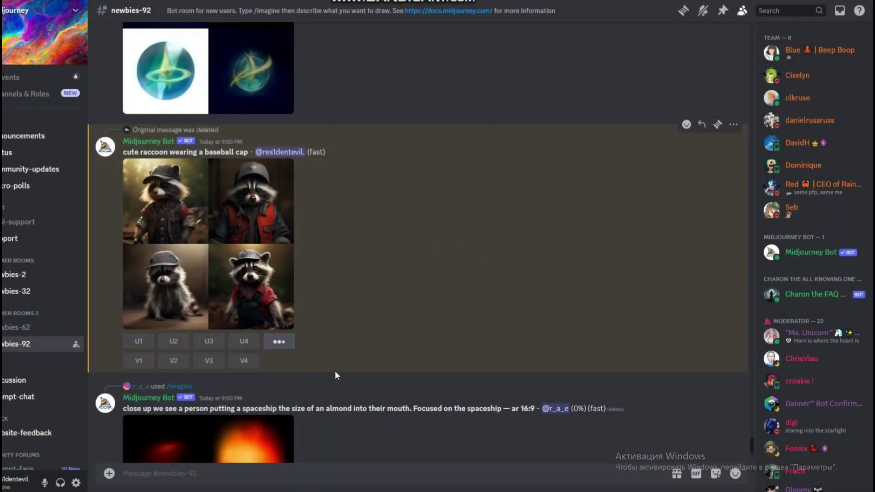
Step: Re-roll the raccoon prompt to request a new set of four images
left_click(279, 341)
left_click(479, 305)
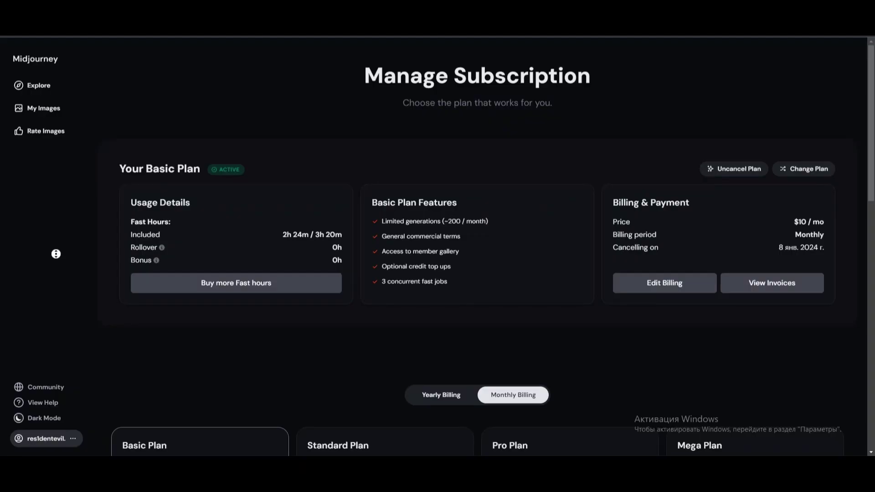
Step: Review the current plan details and compare the Basic, Standard, Pro and Mega plans on Midjourney's Manage Subscription page
scroll(56, 253, "down", 2)
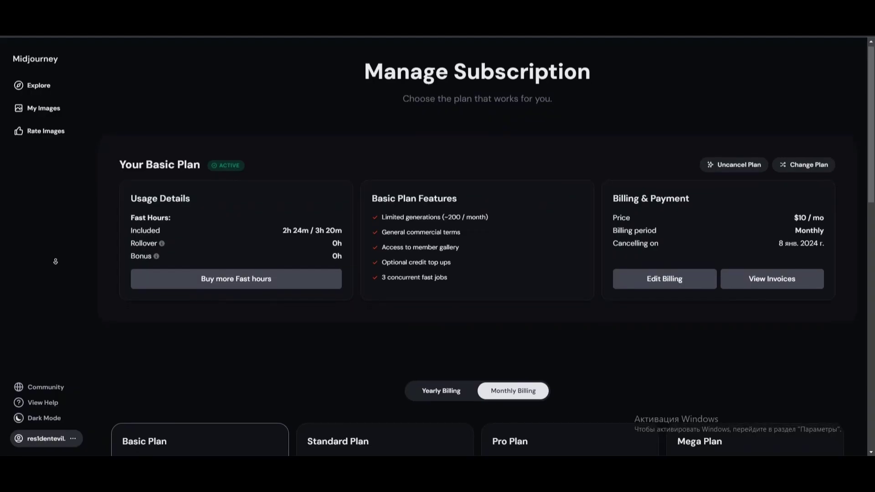
scroll(56, 261, "down", 3)
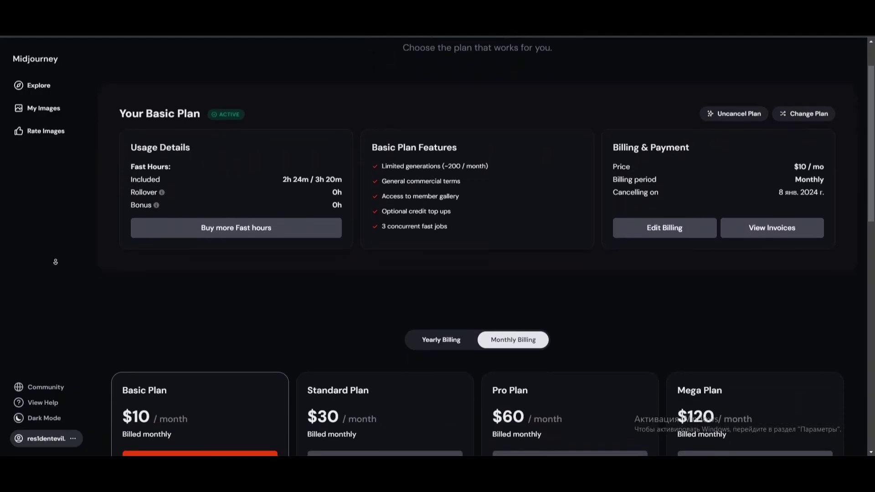
scroll(56, 263, "down", 6)
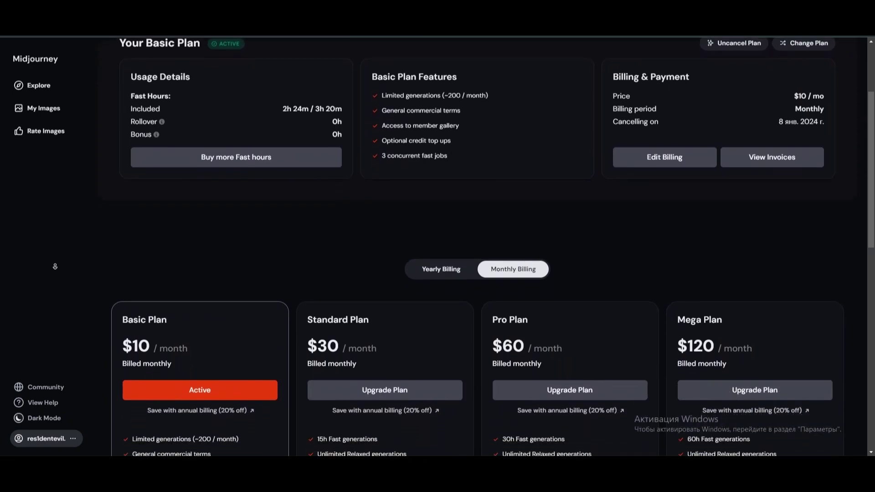
scroll(54, 269, "down", 8)
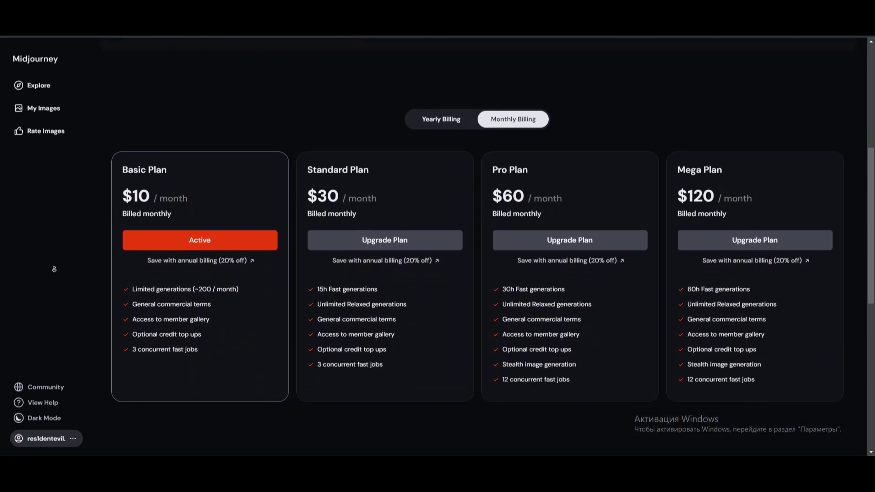
scroll(54, 268, "down", 8)
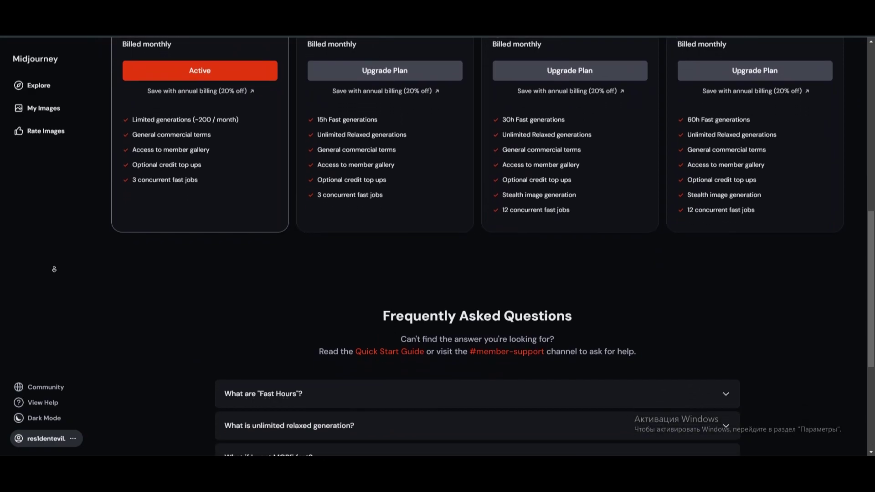
Step: Expand the subscription FAQ answers about Fast Hours, unlimited relaxed generation, wanting more fast time, and the Community Gallery
scroll(54, 269, "down", 4)
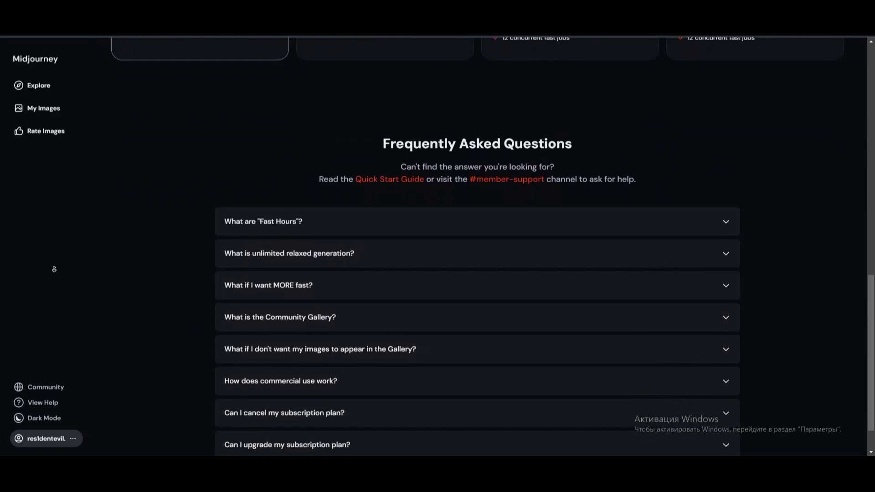
left_click(274, 177)
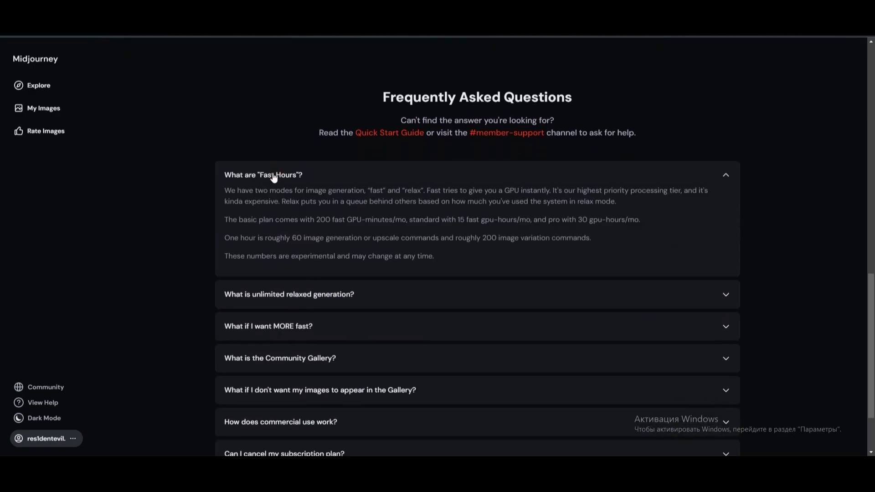
left_click(278, 291)
left_click(280, 378)
scroll(273, 379, "down", 1)
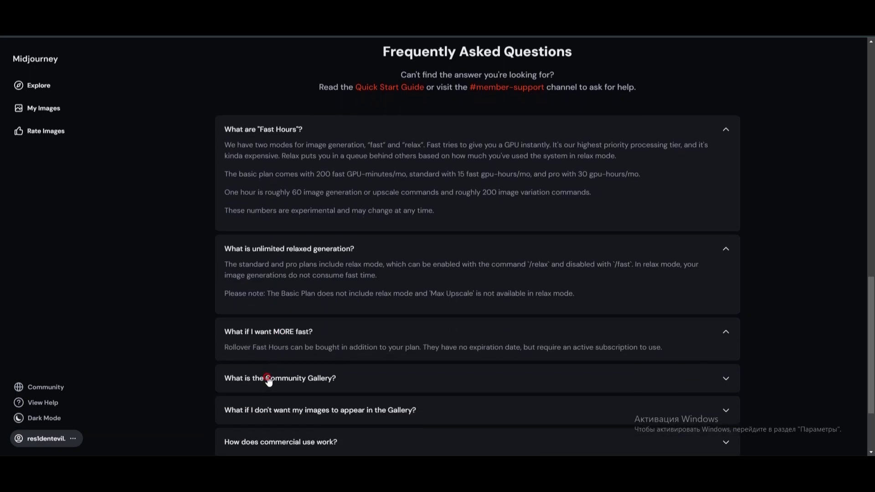
left_click(267, 379)
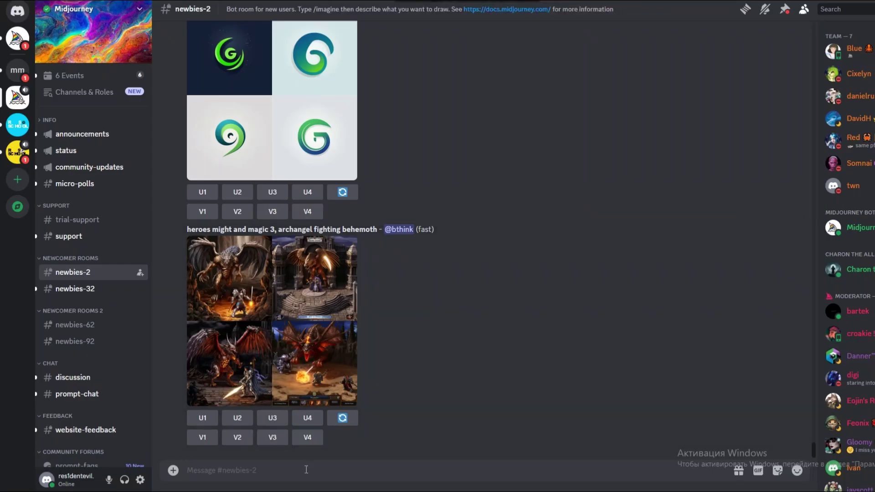
Step: Run the /subscribe command in the newbies-2 channel
type("/sub")
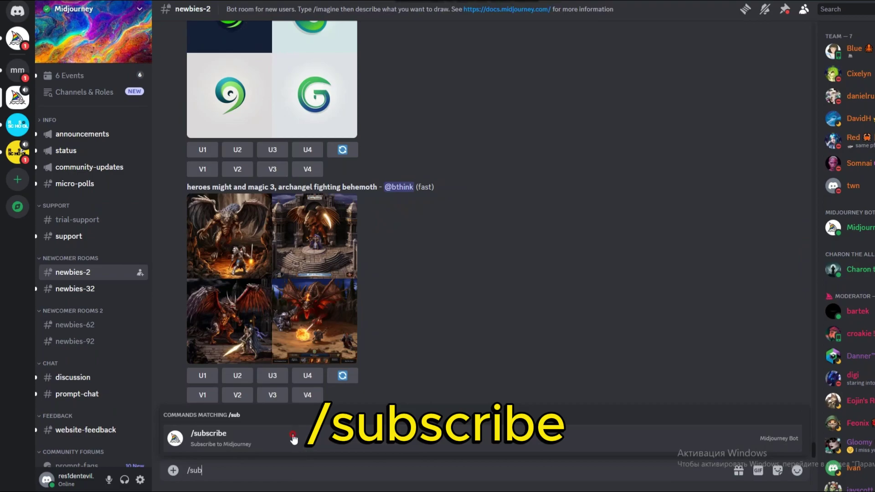
left_click(294, 439)
key("Return")
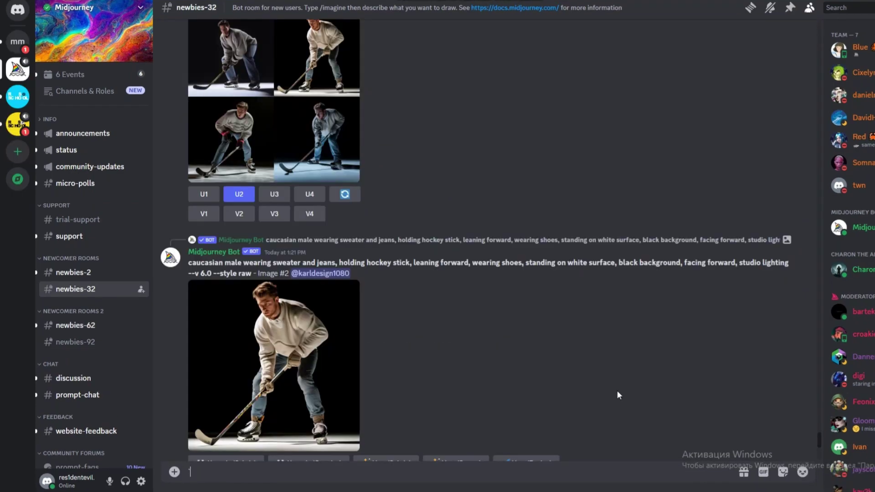
Step: Open a direct message with the Midjourney Bot and inspect the enlarged grid for "the family car as a rally car"
right_click(222, 253)
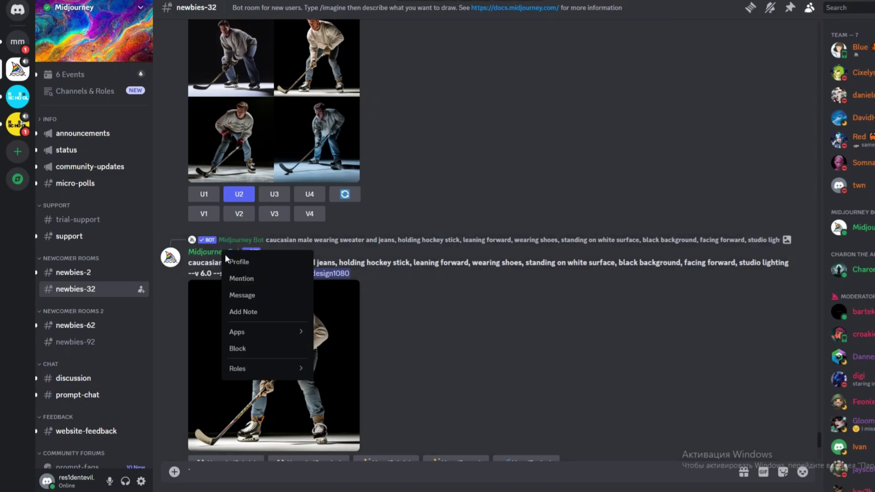
left_click(270, 295)
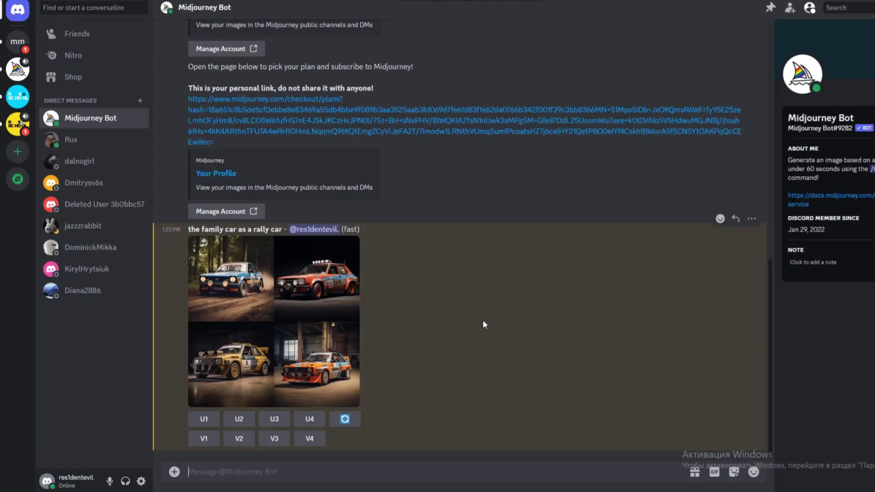
left_click(272, 332)
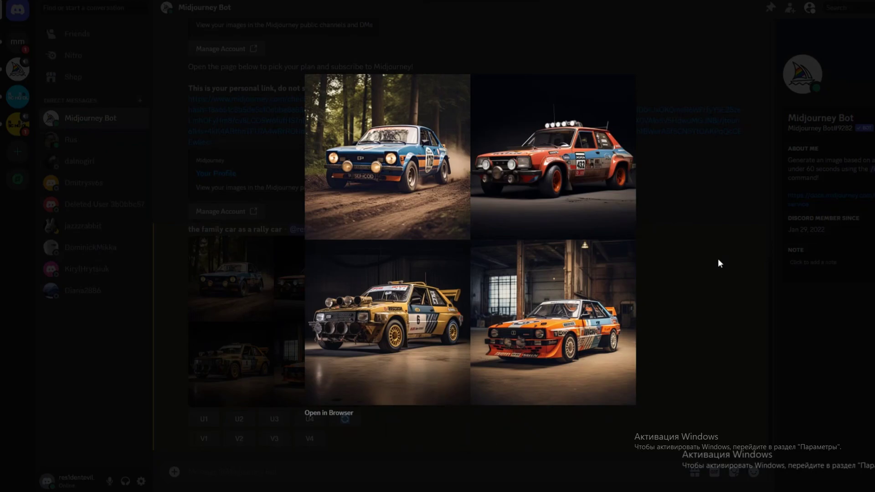
left_click(717, 259)
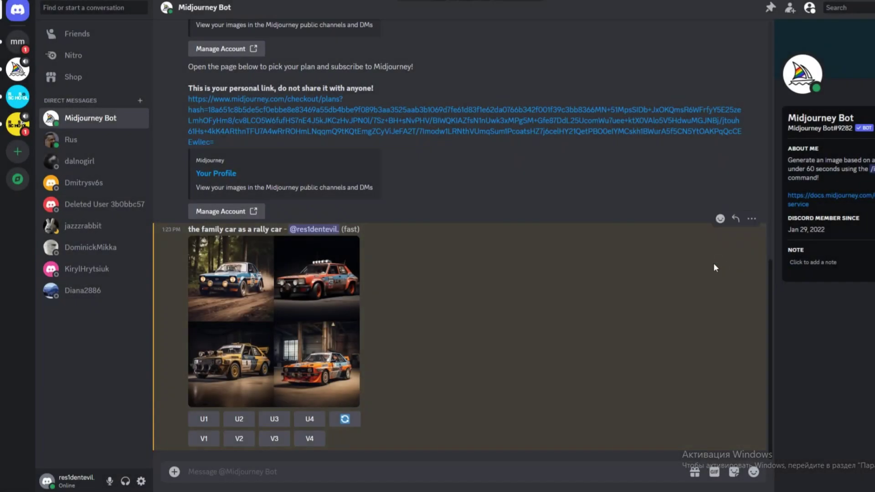
Step: Generate images with /imagine in the bot's direct message using the prompt "raccoon in baseball cap"
type("/im")
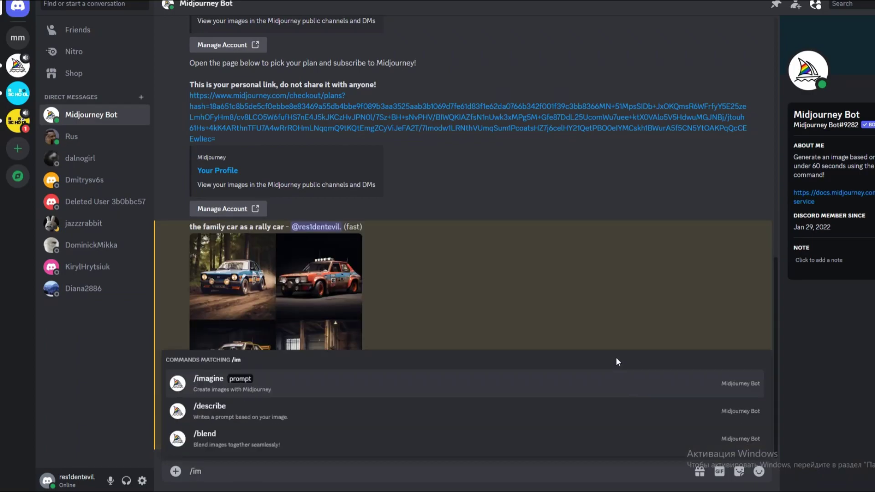
key("Tab")
type("raccoon in baseball cap")
key("Return")
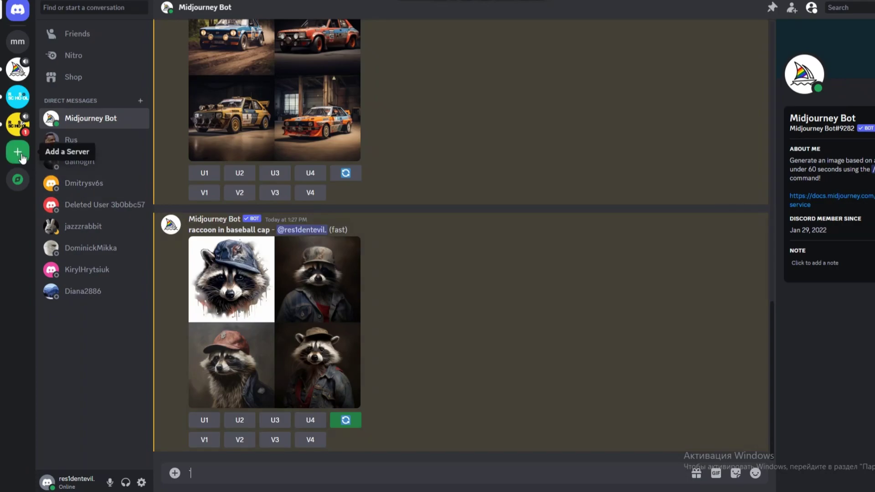
Step: Create a new Discord server of your own for me and my friends, named "my server"
left_click(21, 155)
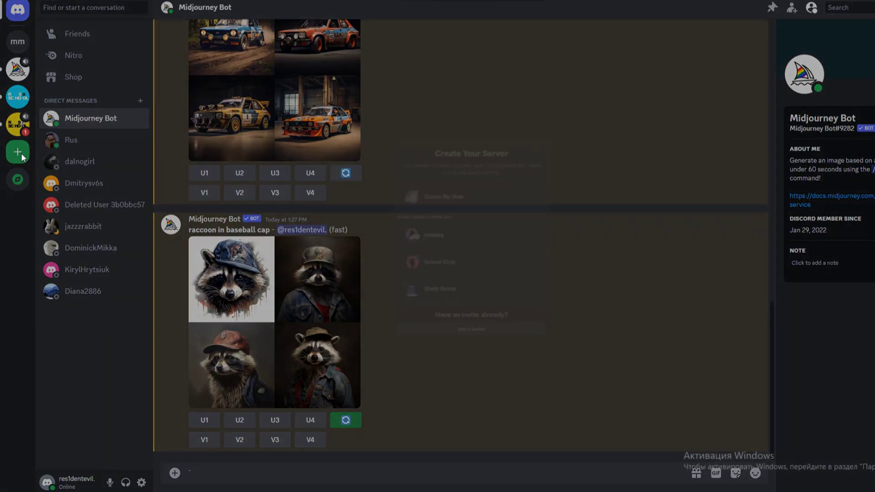
left_click(474, 184)
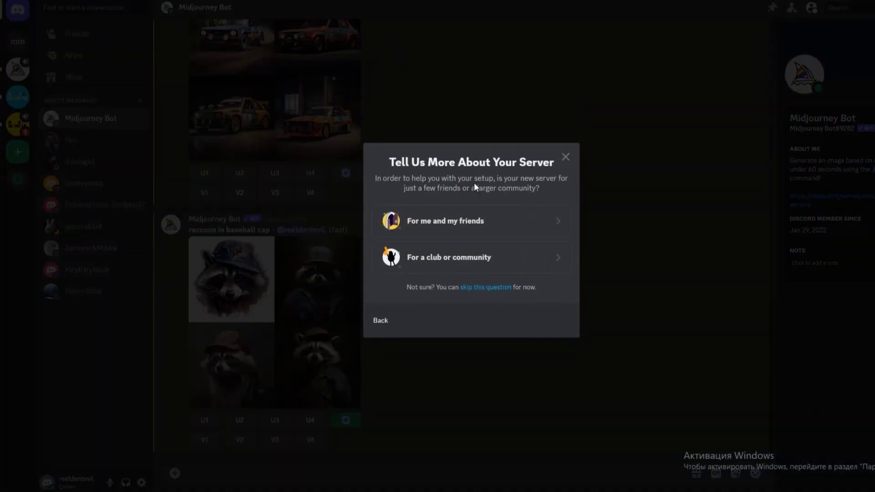
left_click(484, 221)
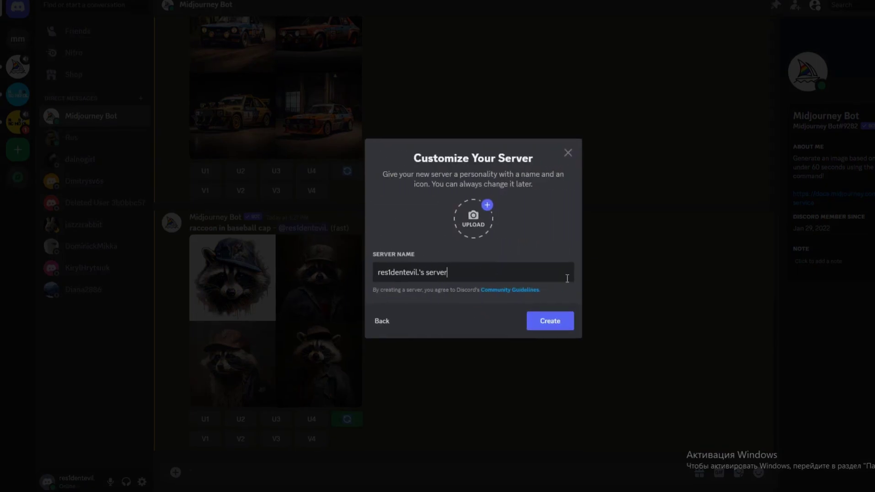
key("BackSpace")
key("BackSpace")
key("BackSpace")
key("BackSpace")
key("BackSpace")
key("BackSpace")
type("m")
left_click(536, 321)
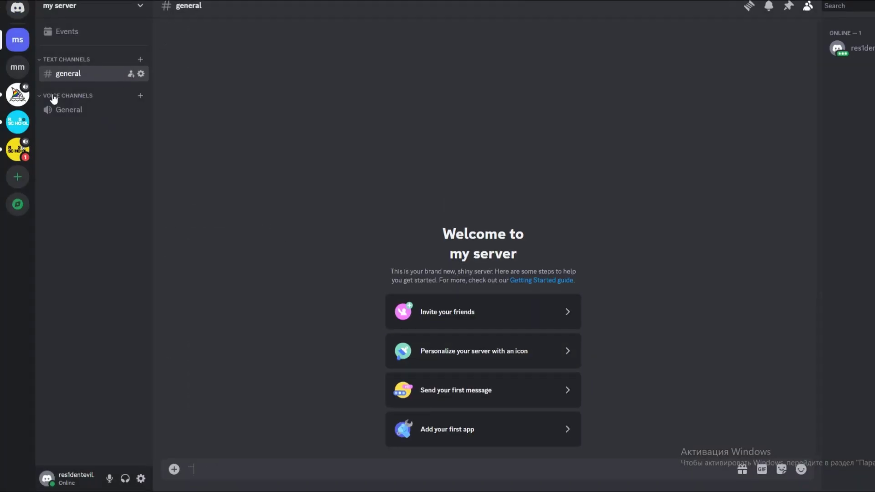
Step: Add the Midjourney Bot from the Midjourney server's newbies-32 channel to "my server" and authorize all its requested permissions
left_click(17, 94)
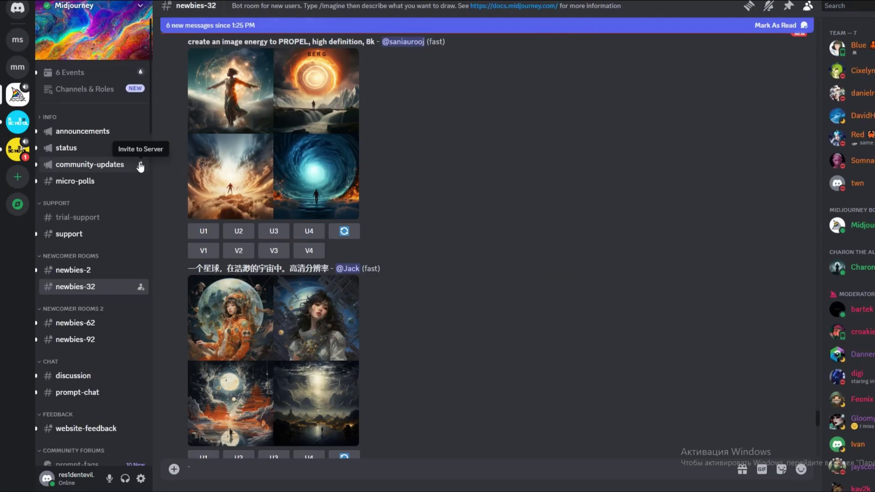
scroll(238, 218, "up", 15)
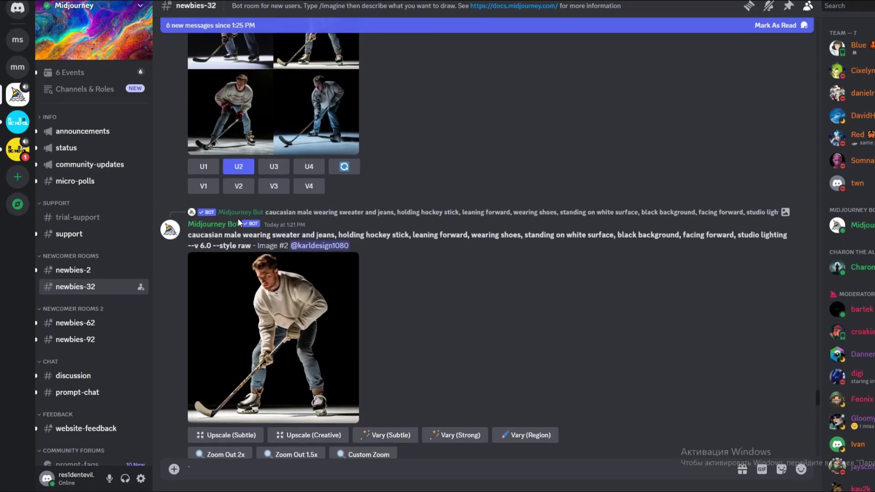
left_click(223, 225)
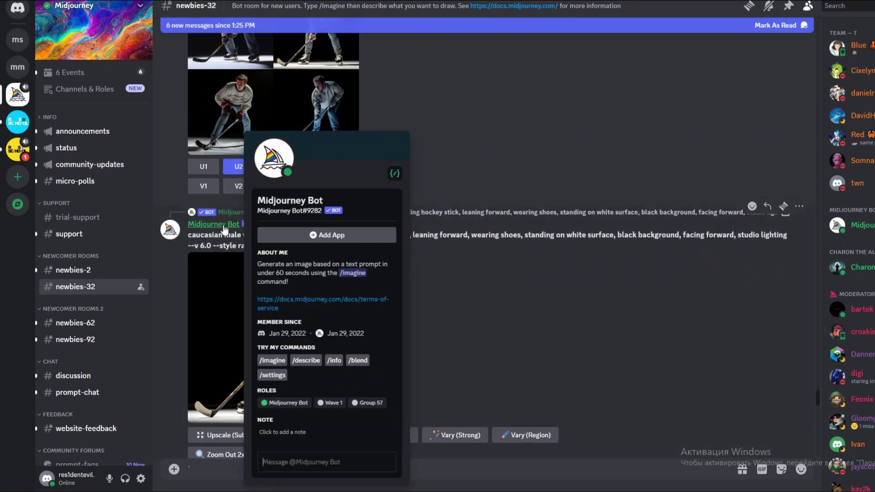
left_click(322, 235)
left_click(508, 331)
left_click(528, 380)
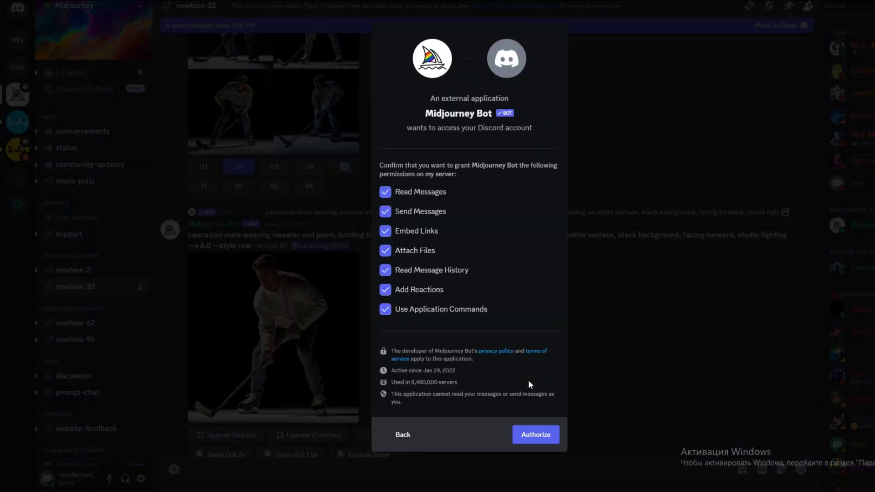
left_click(536, 434)
left_click(500, 281)
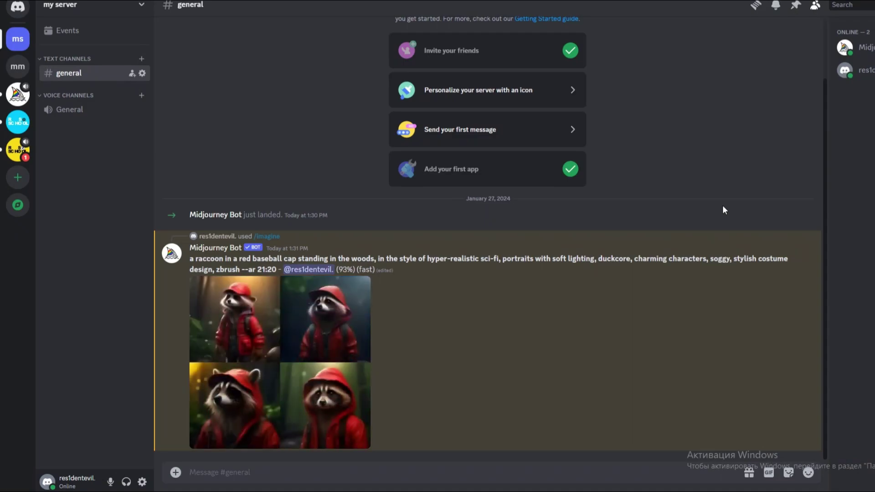
Step: Inspect the enlarged red-cap raccoon grid in the general channel, and re-roll its prompt for four new images
left_click(280, 319)
left_click(735, 340)
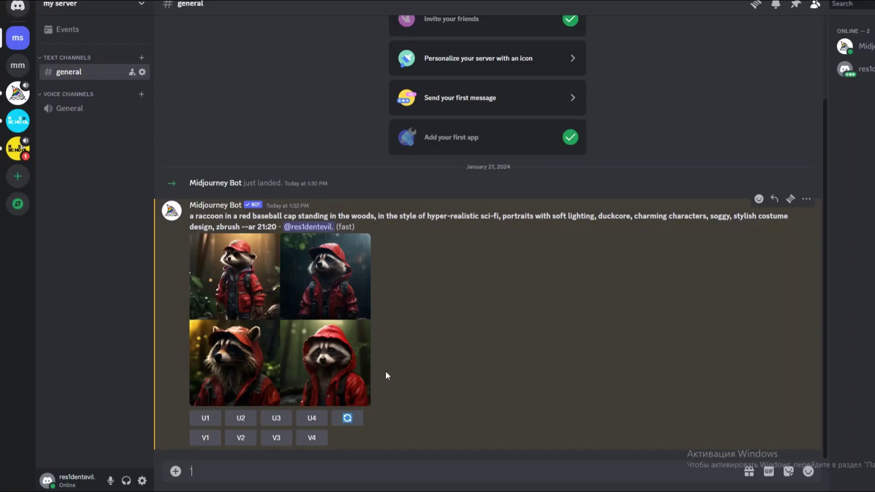
left_click(347, 418)
left_click(552, 302)
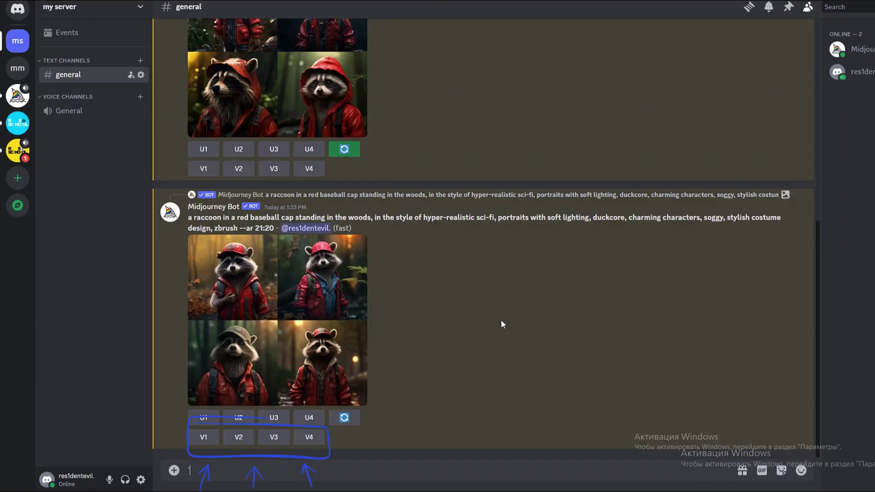
Step: Create variations of the first image in the re-rolled raccoon grid, and upscale the separate raccoon Image #3 by 2x
left_click(203, 437)
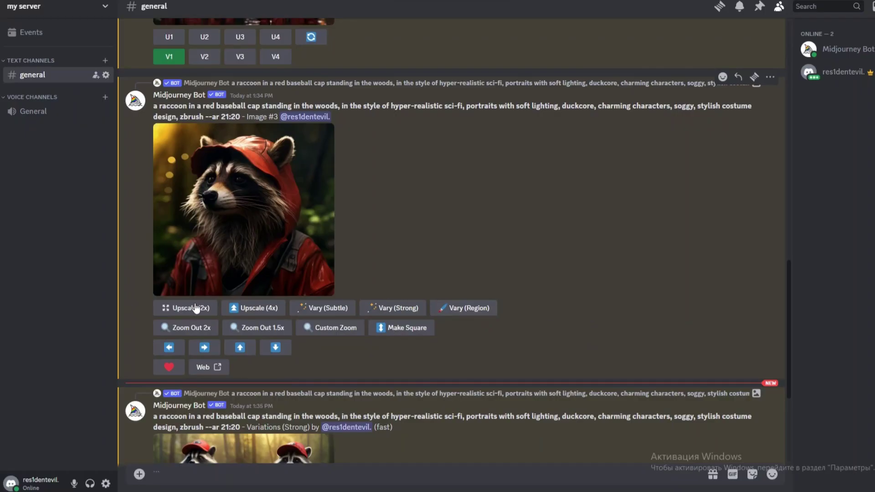
left_click(192, 308)
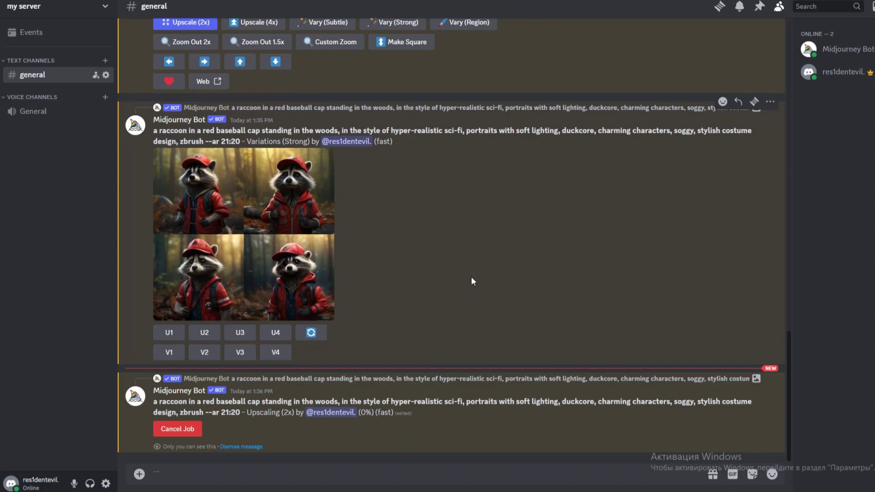
Step: Enlarge the raccoon Image #3, save it to the computer, and return to the channel
scroll(472, 277, "up", 6)
left_click(300, 223)
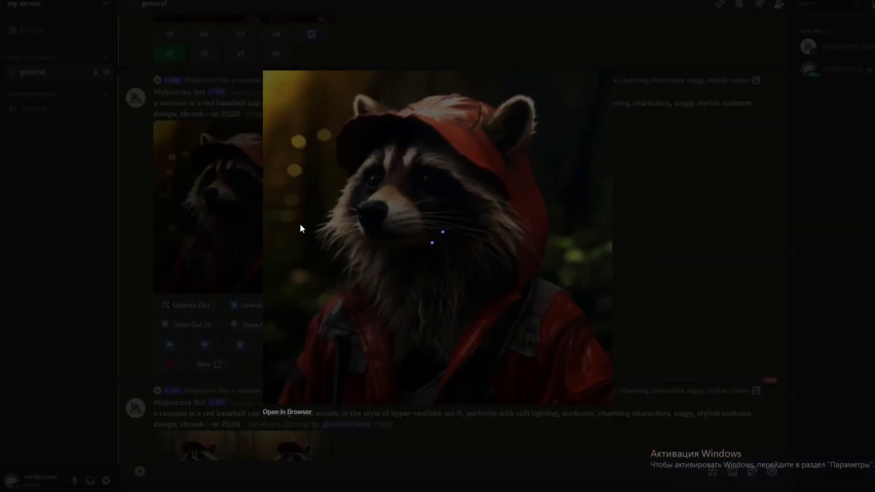
right_click(353, 226)
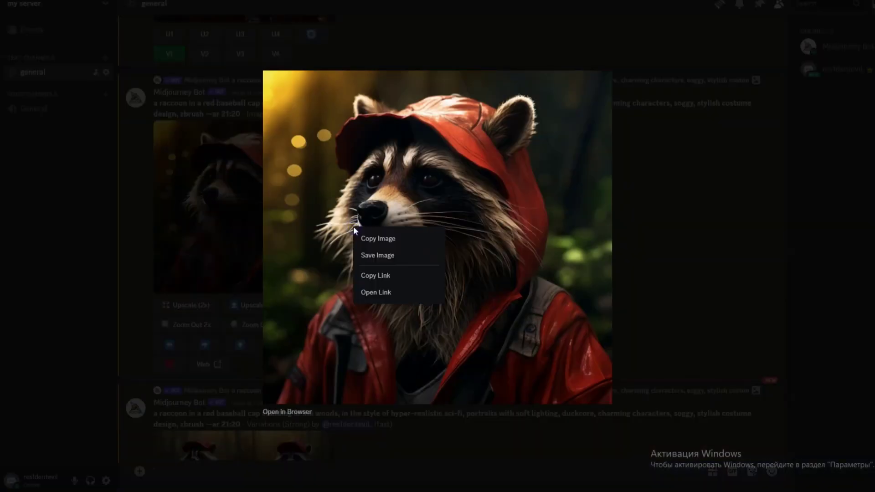
left_click(425, 252)
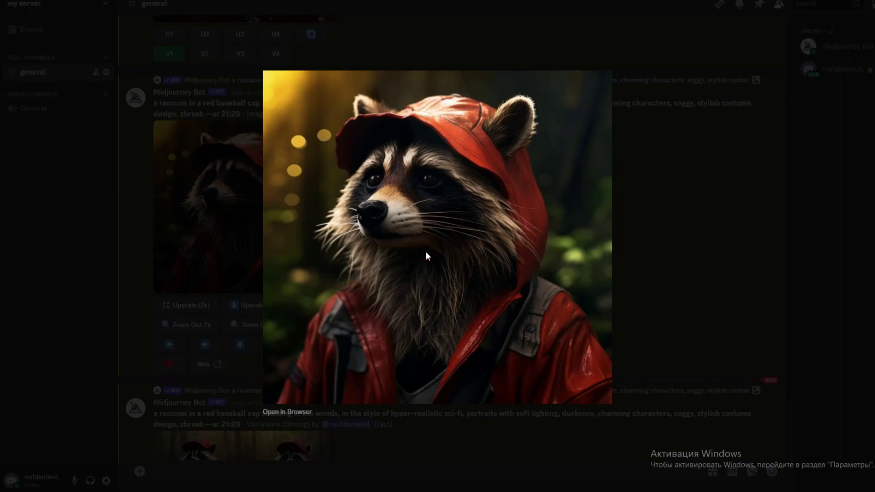
left_click(720, 302)
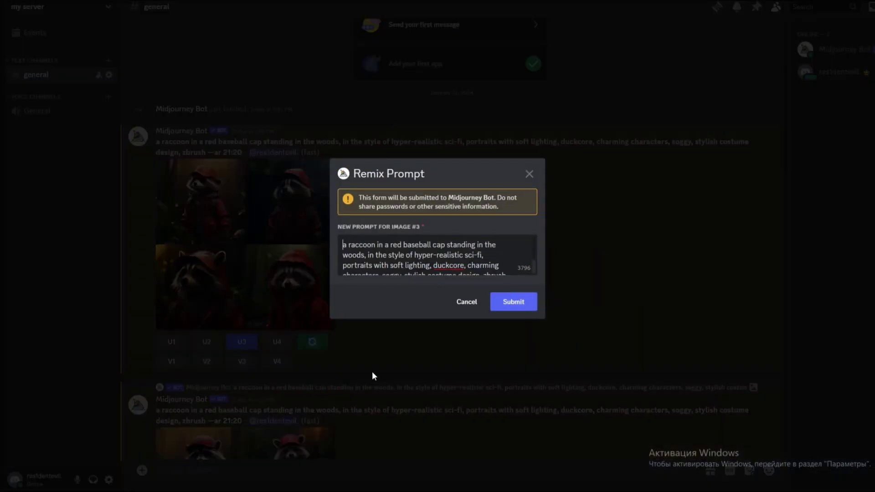
Step: Change the aspect ratio in the remix prompt for raccoon image #3 to --ar 16:9 and submit it
scroll(487, 272, "down", 2)
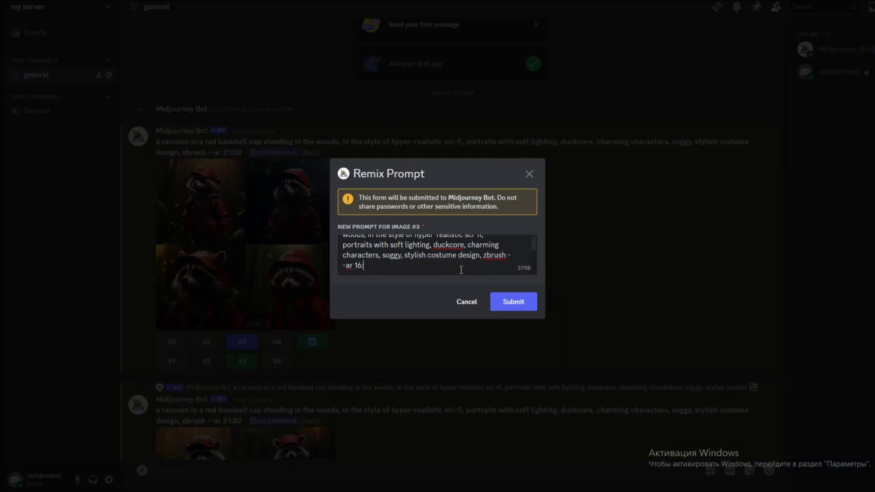
left_click(516, 302)
scroll(644, 297, "down", 10)
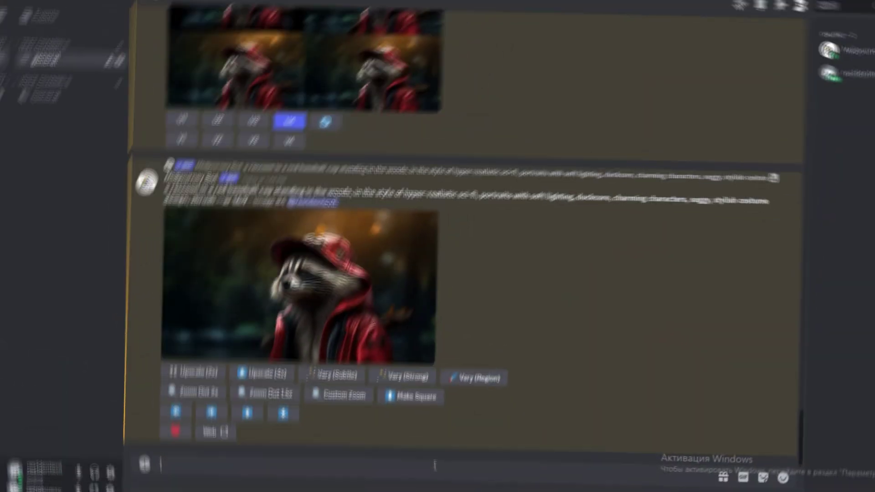
Step: Run /describe on the picture of the cat eating popcorn on a couch, and generate images from all four suggested prompts
type("/de")
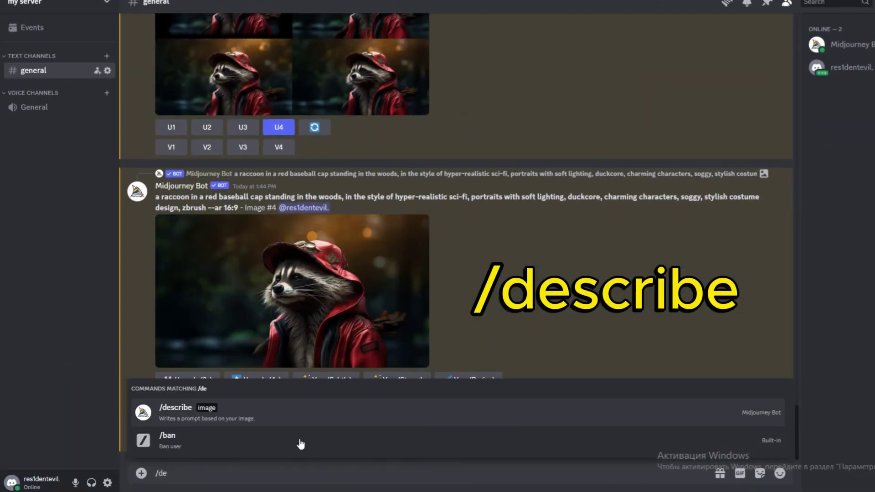
left_click(235, 422)
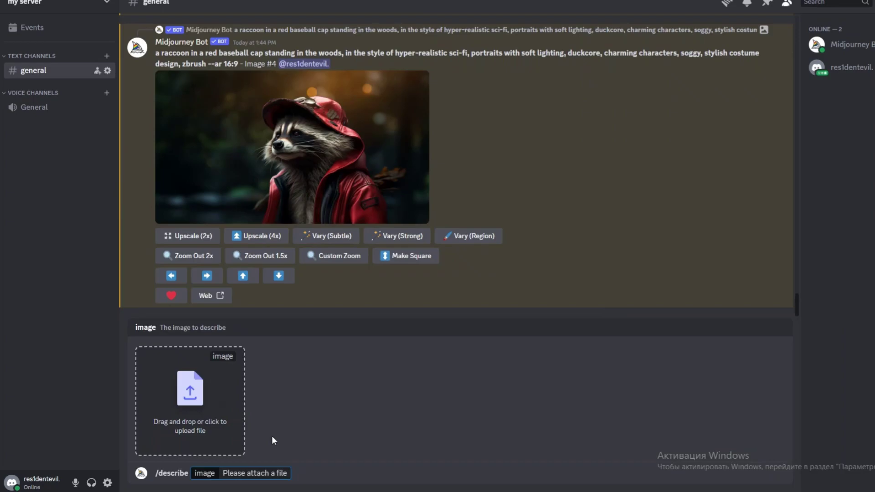
left_click_drag(224, 474, 190, 401)
key("Return")
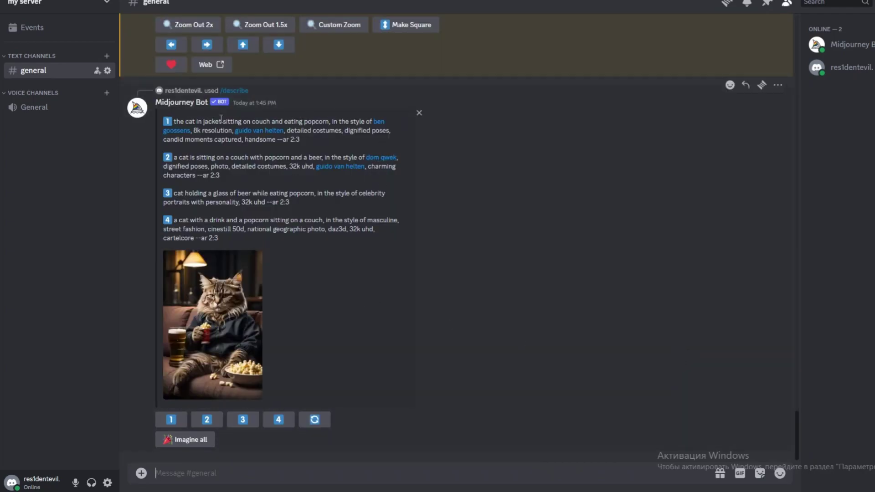
left_click(191, 440)
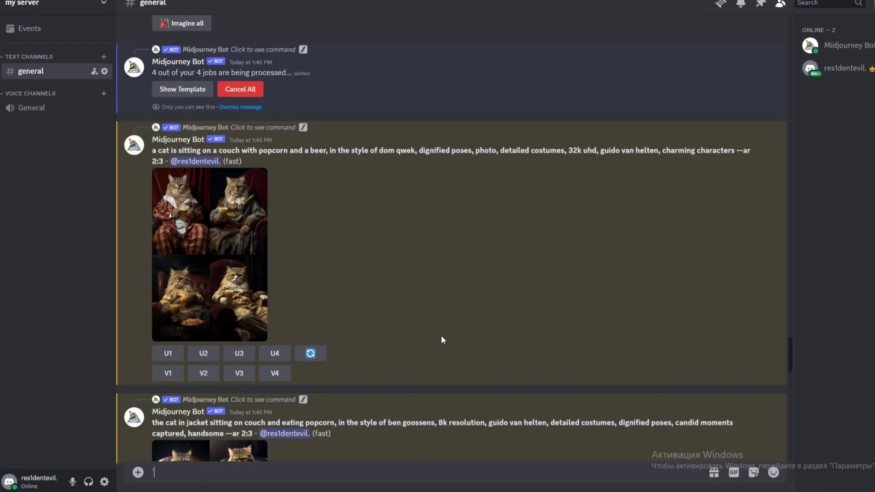
Step: Enlarge the generated cat grids one after another to compare how each described prompt turned out
left_click(227, 272)
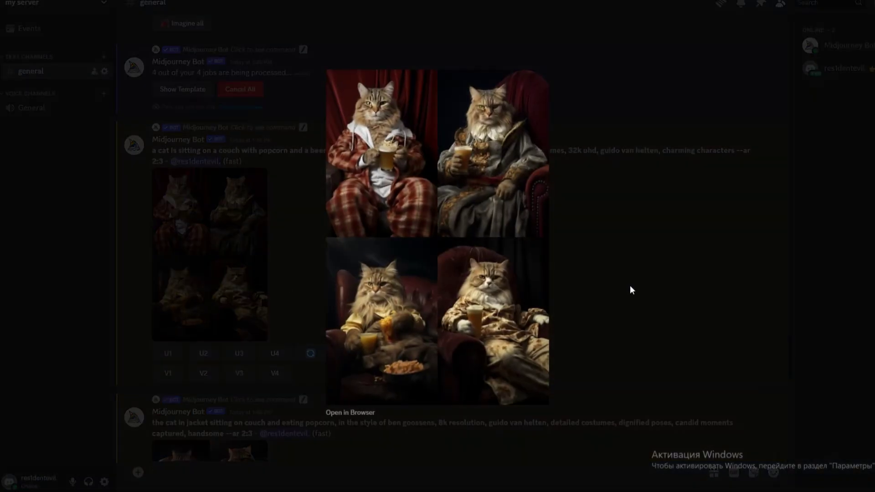
left_click(631, 287)
scroll(539, 300, "down", 4)
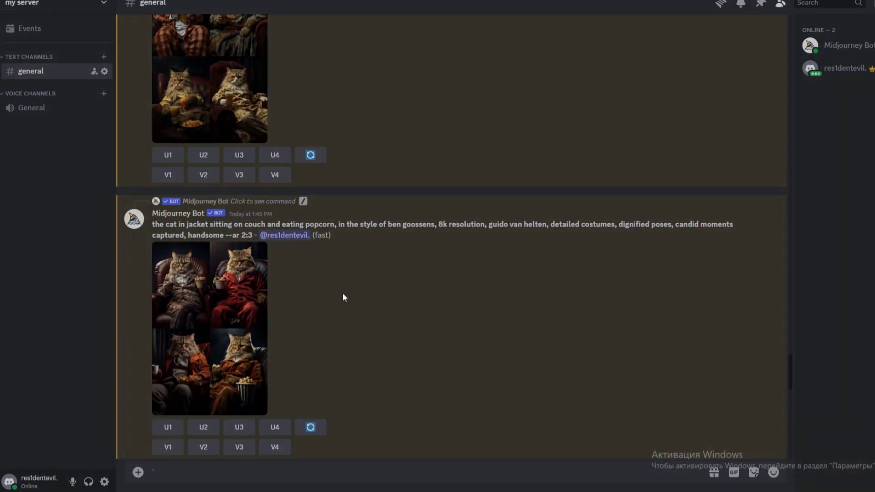
left_click(210, 328)
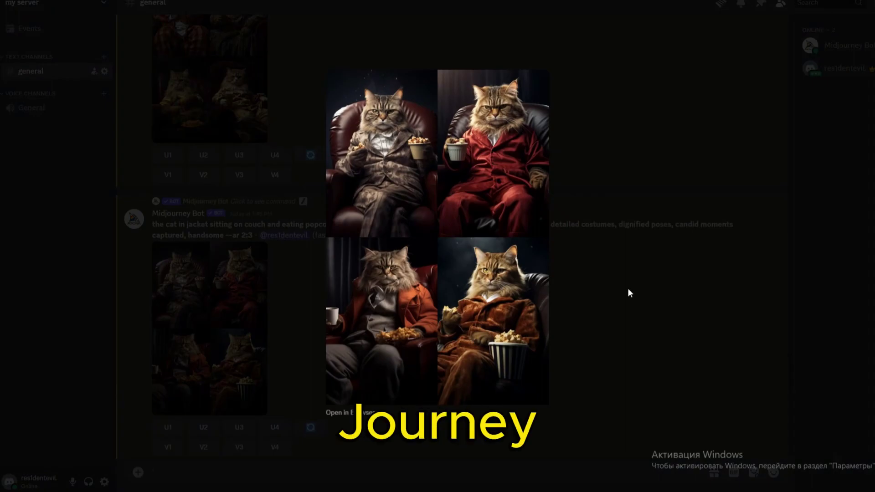
left_click(627, 288)
scroll(454, 323, "up", 10)
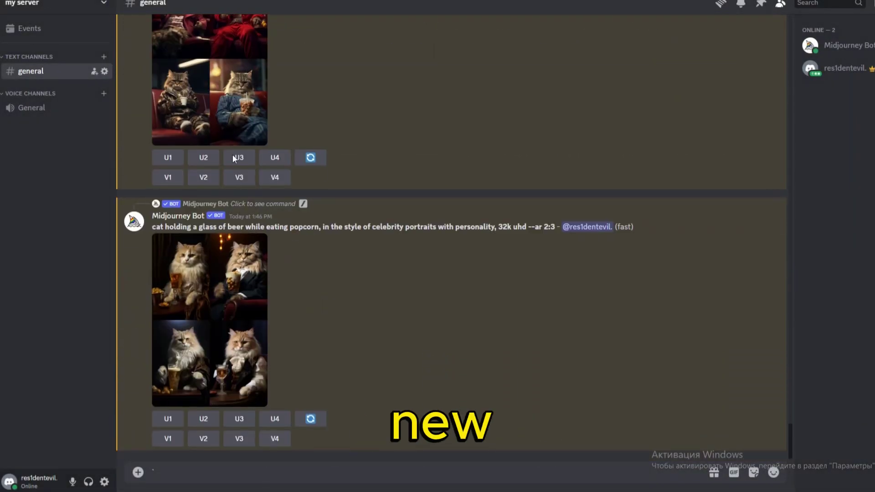
left_click(227, 137)
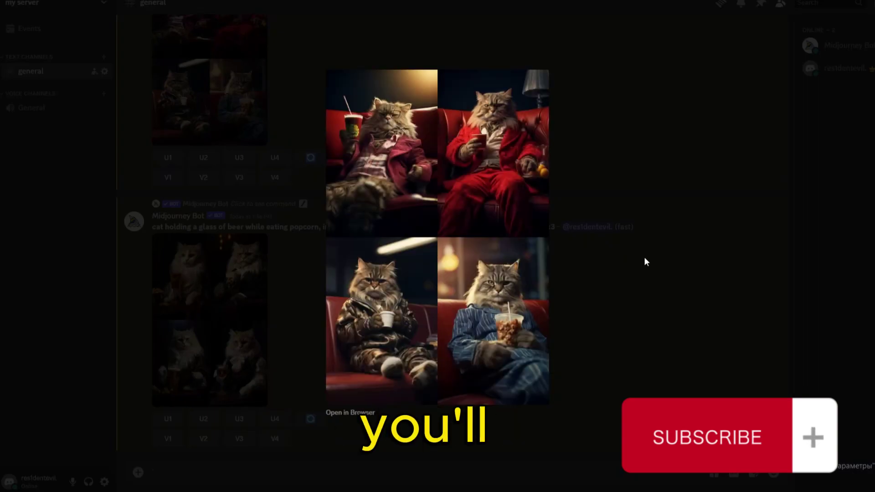
left_click(644, 261)
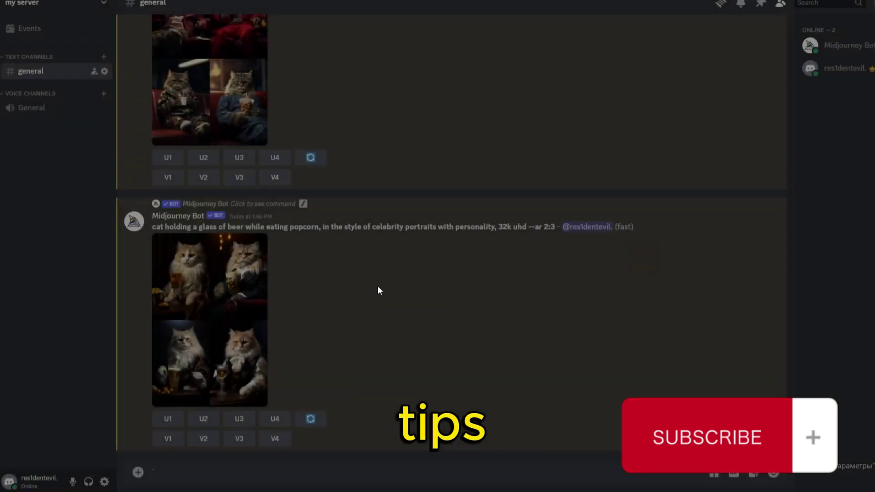
left_click(244, 307)
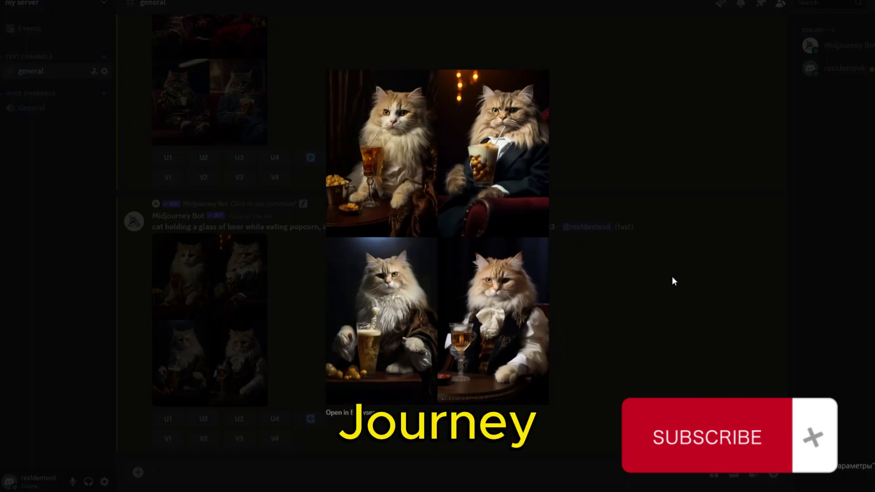